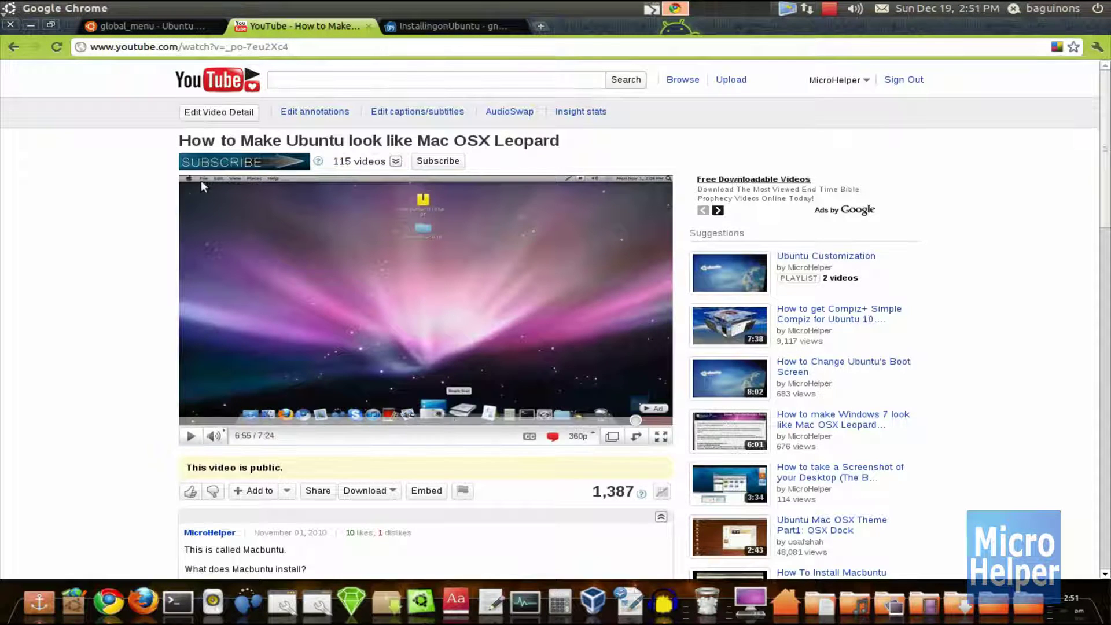
Open a Terminal from the dock, then hide it and return to the YouTube video
{"action": "left_click", "coordinate": [57, 11]}
{"action": "left_click", "coordinate": [41, 280]}
{"action": "left_click", "coordinate": [167, 559]}
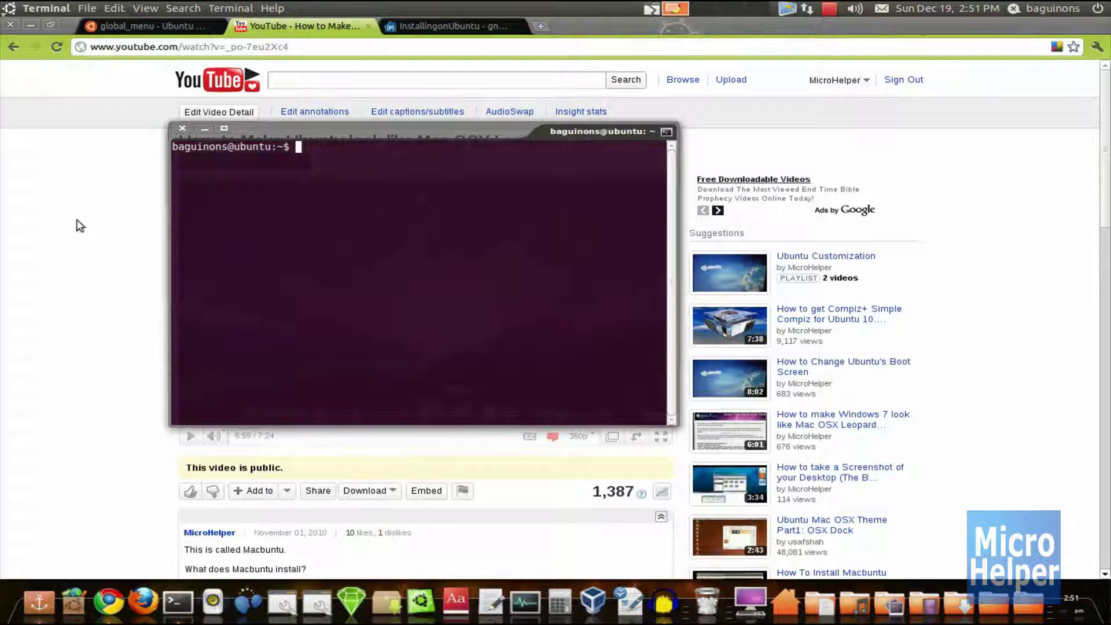
{"action": "left_click", "coordinate": [183, 129]}
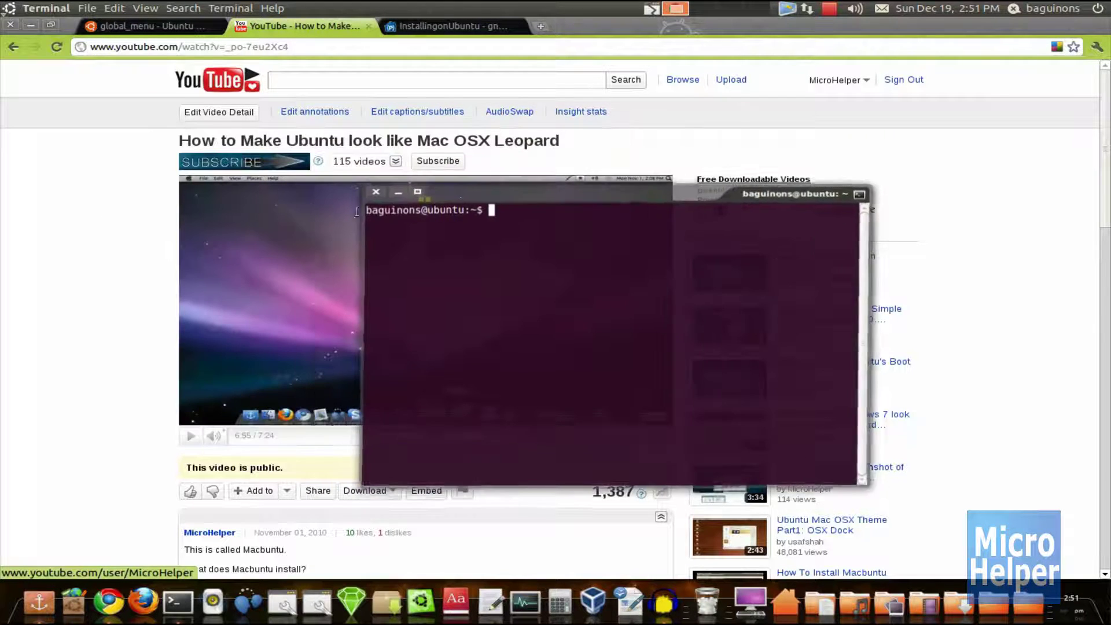
Glance at the installation guide tab, then move the YouTube tab to the leftmost position
{"action": "left_click", "coordinate": [475, 27]}
{"action": "left_click", "coordinate": [282, 19]}
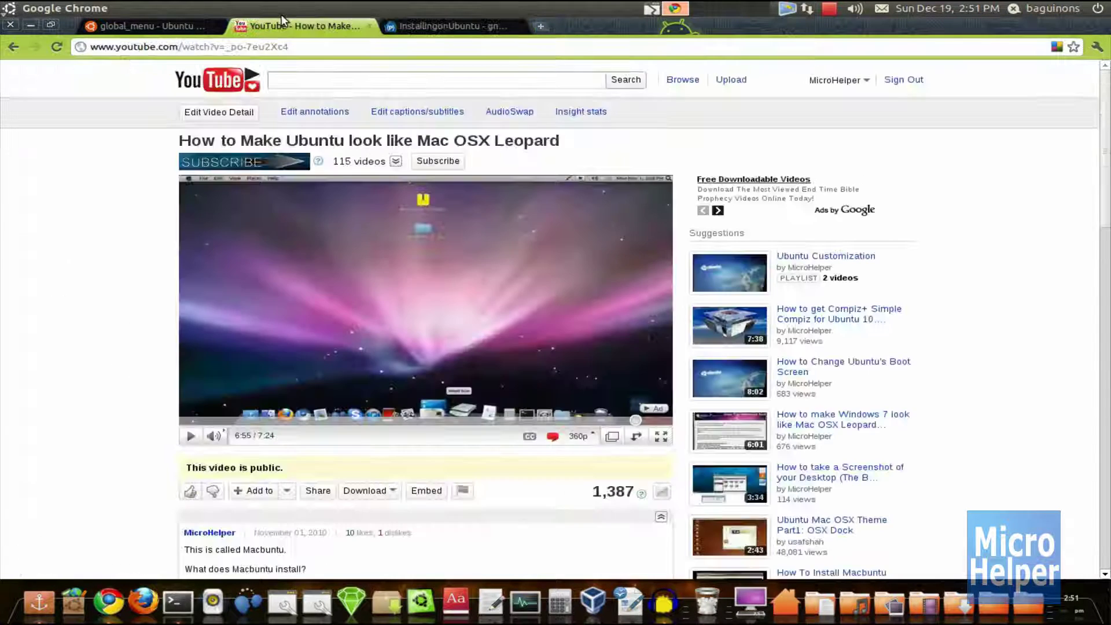
{"action": "scroll", "coordinate": [92, 276], "scroll_direction": "down", "scroll_amount": 1}
{"action": "scroll", "coordinate": [99, 275], "scroll_direction": "down", "scroll_amount": 3}
{"action": "scroll", "coordinate": [100, 275], "scroll_direction": "up", "scroll_amount": 3}
{"action": "scroll", "coordinate": [102, 274], "scroll_direction": "up", "scroll_amount": 1}
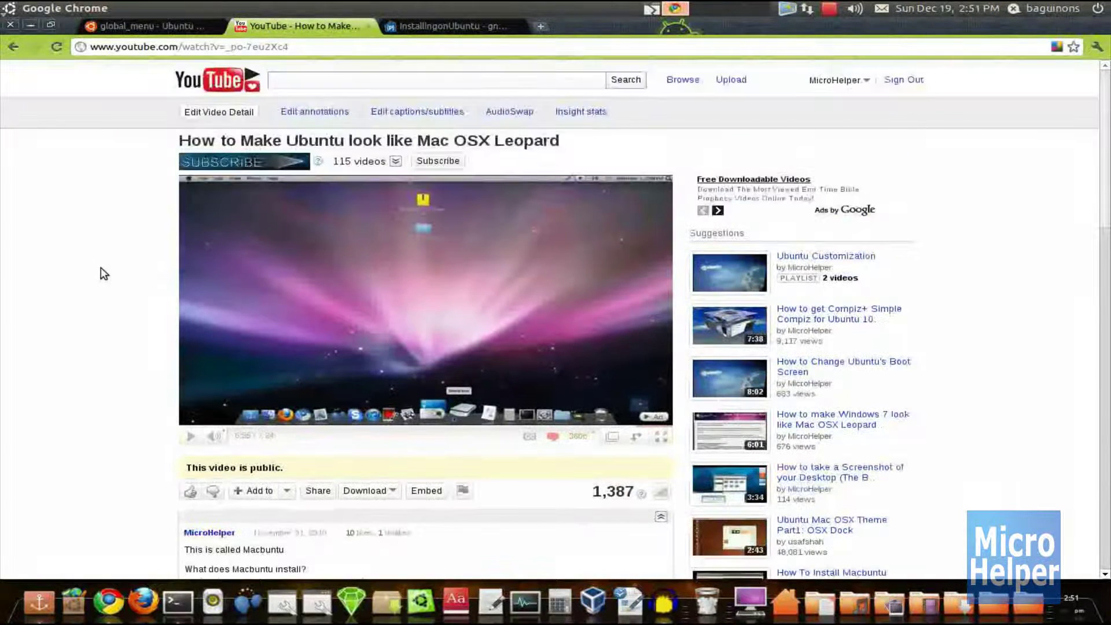
{"action": "left_click_drag", "start_coordinate": [299, 27], "coordinate": [225, 26]}
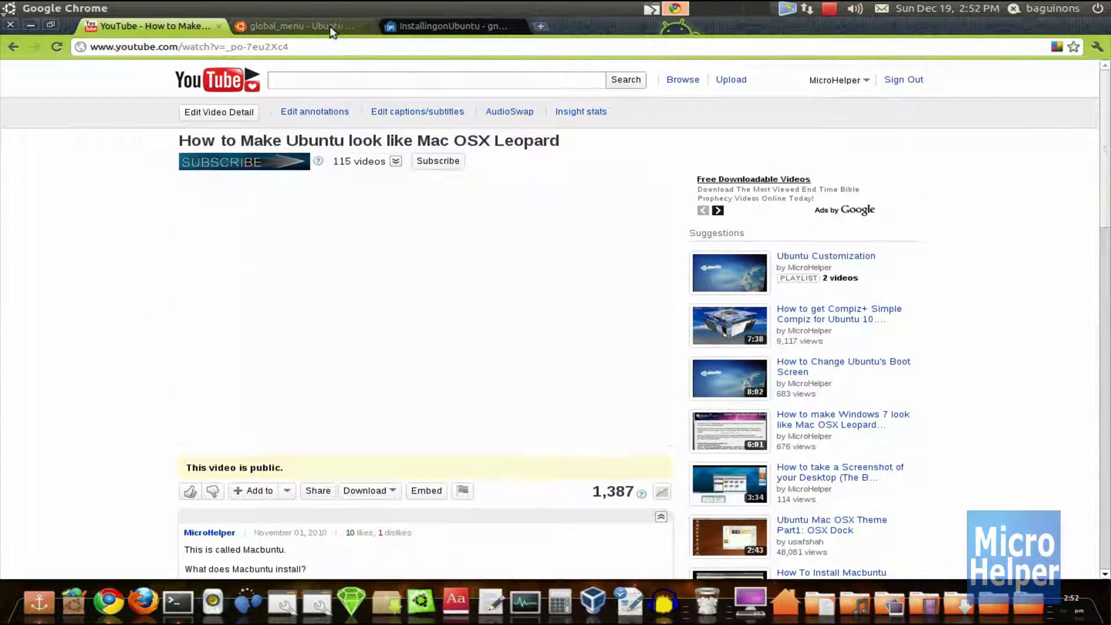
{"action": "left_click", "coordinate": [331, 27]}
{"action": "left_click", "coordinate": [443, 27]}
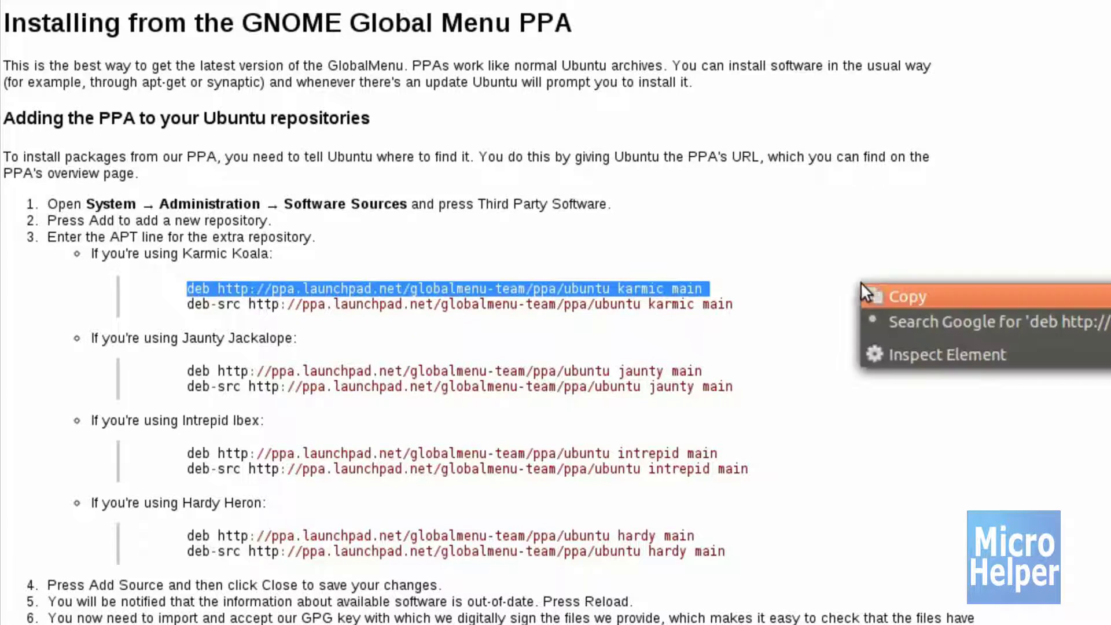
{"action": "left_click", "coordinate": [868, 292]}
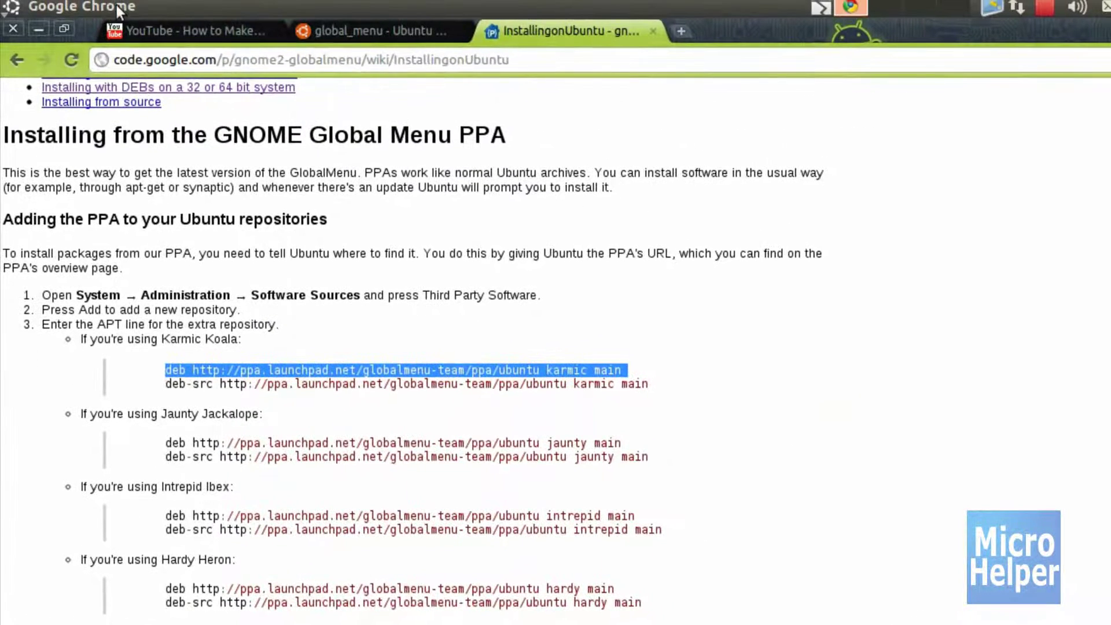
Launch Synaptic from System > Administration with the administrator password and move its window left
{"action": "left_click", "coordinate": [9, 8]}
{"action": "mouse_move", "coordinate": [298, 344]}
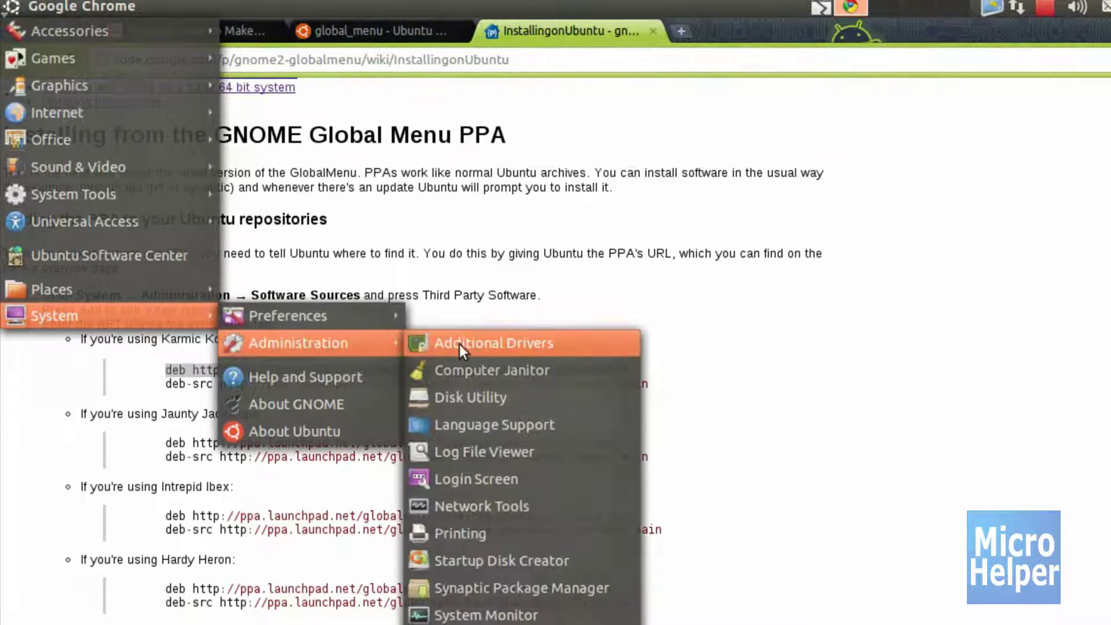
{"action": "left_click", "coordinate": [532, 596]}
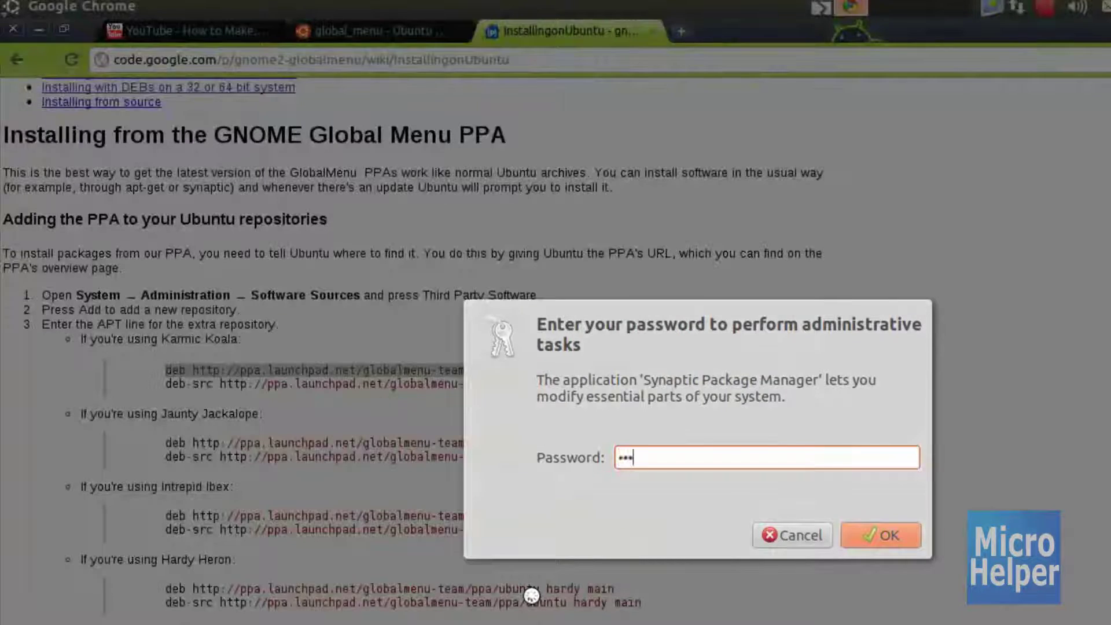
{"action": "key", "text": "Return"}
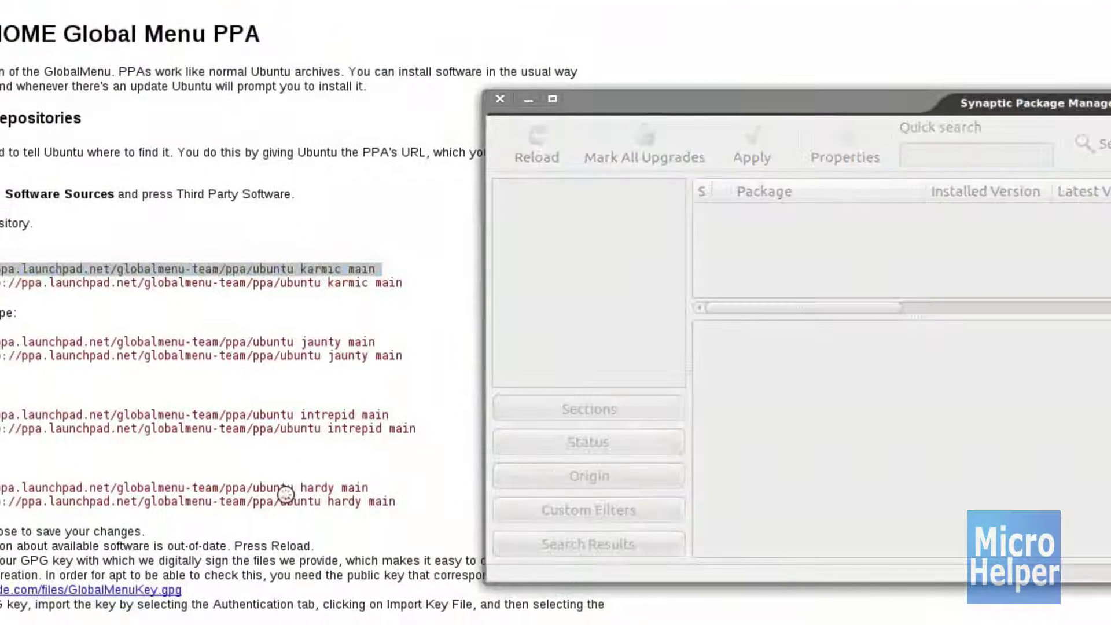
{"action": "left_click_drag", "start_coordinate": [580, 101], "coordinate": [230, 93]}
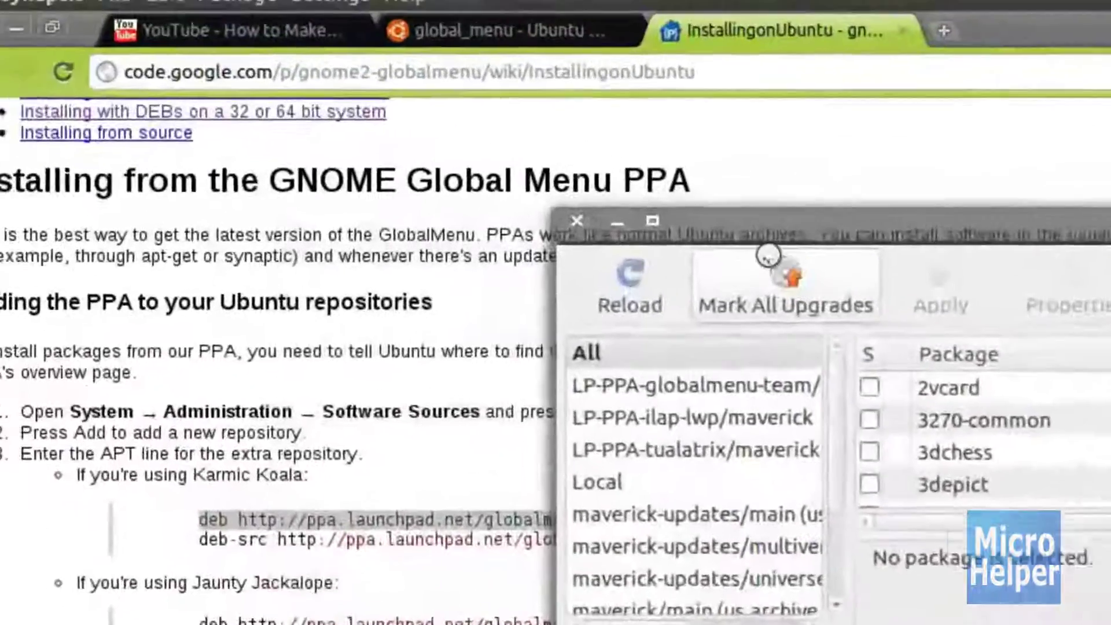
{"action": "left_click", "coordinate": [278, 8]}
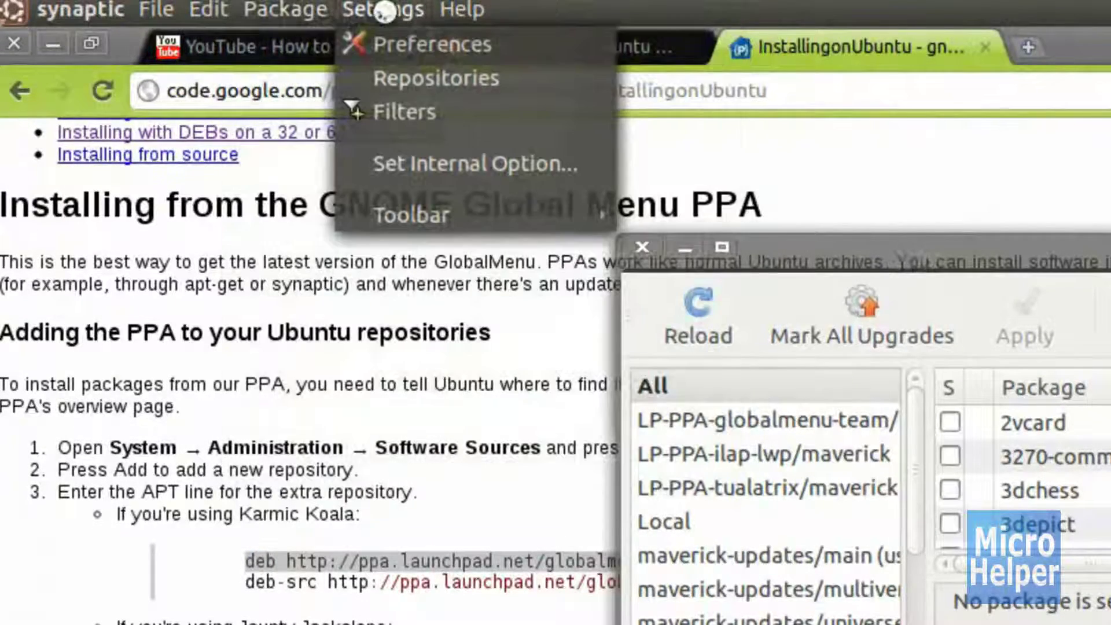
Add the copied Karmic deb line as a third-party source in Software Sources
{"action": "left_click", "coordinate": [399, 78]}
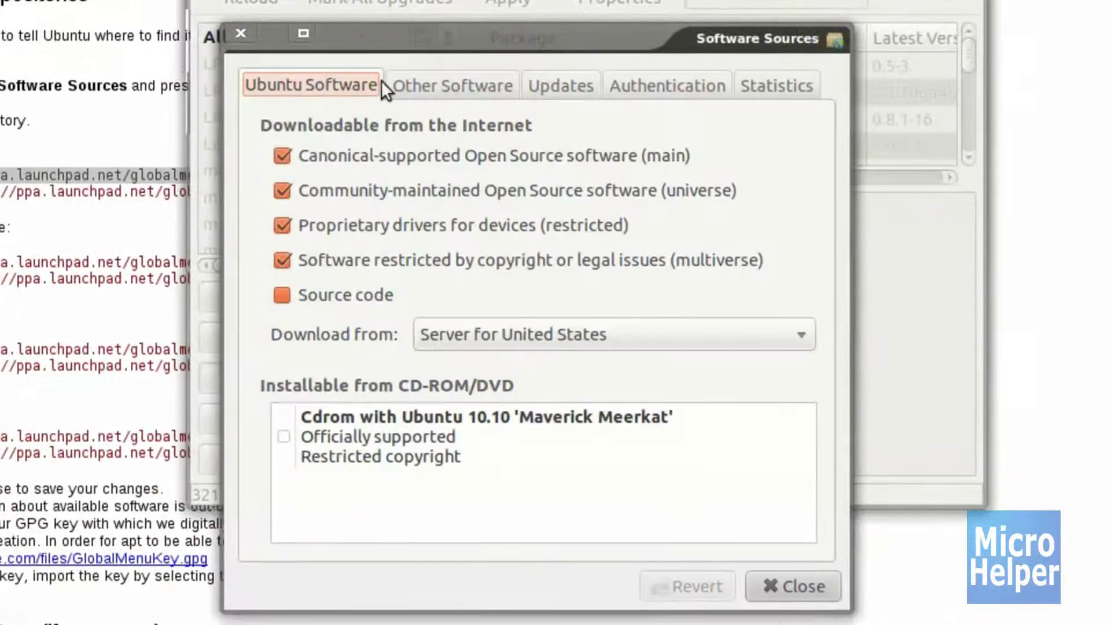
{"action": "left_click", "coordinate": [433, 88]}
{"action": "left_click", "coordinate": [307, 532]}
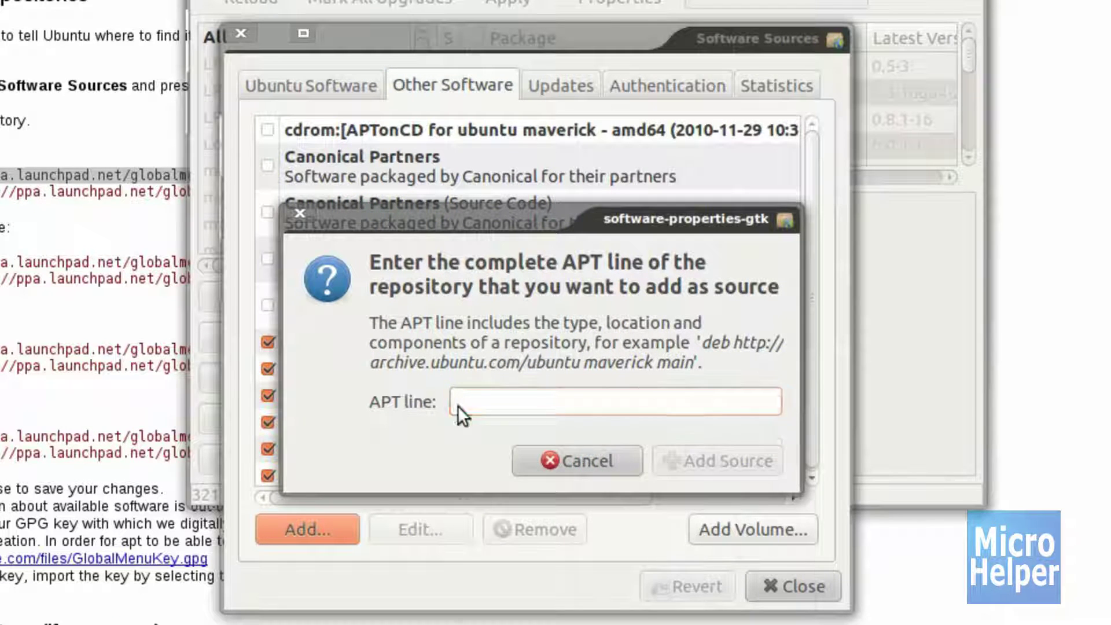
{"action": "right_click", "coordinate": [458, 406]}
{"action": "left_click", "coordinate": [554, 477]}
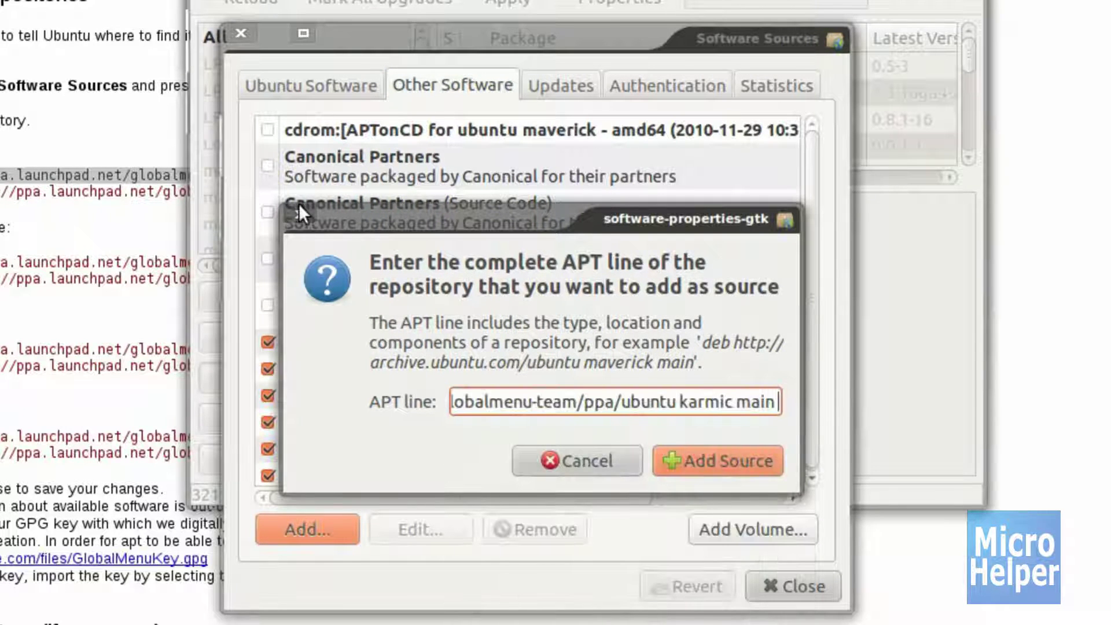
{"action": "key", "text": "Return"}
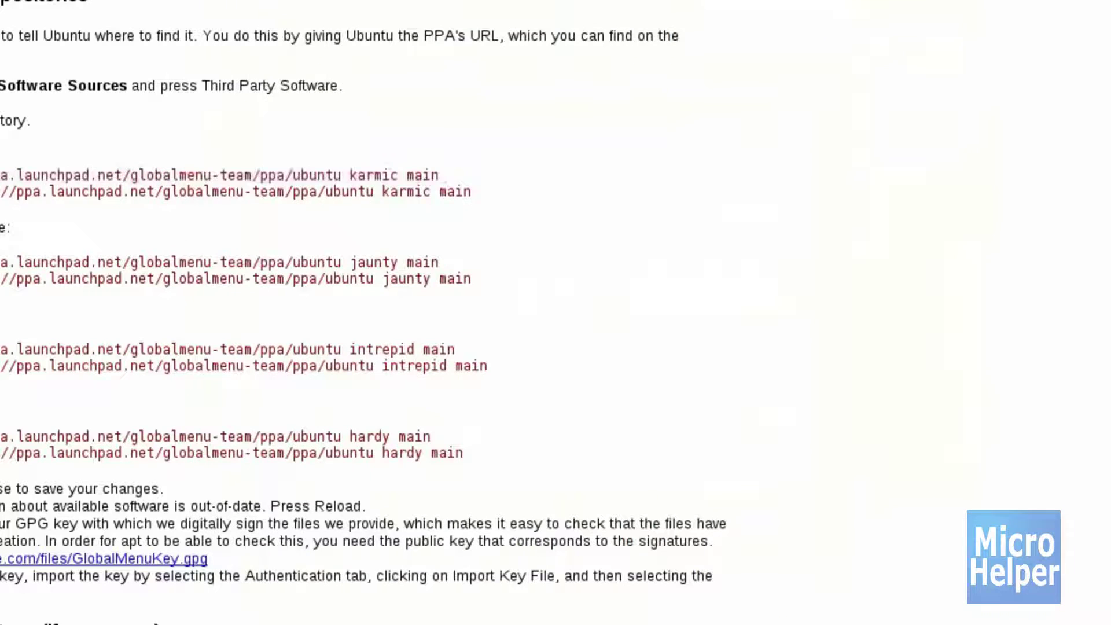
Add the Karmic deb-src line as well, then close Software Sources
{"action": "left_click_drag", "start_coordinate": [10, 192], "coordinate": [602, 205]}
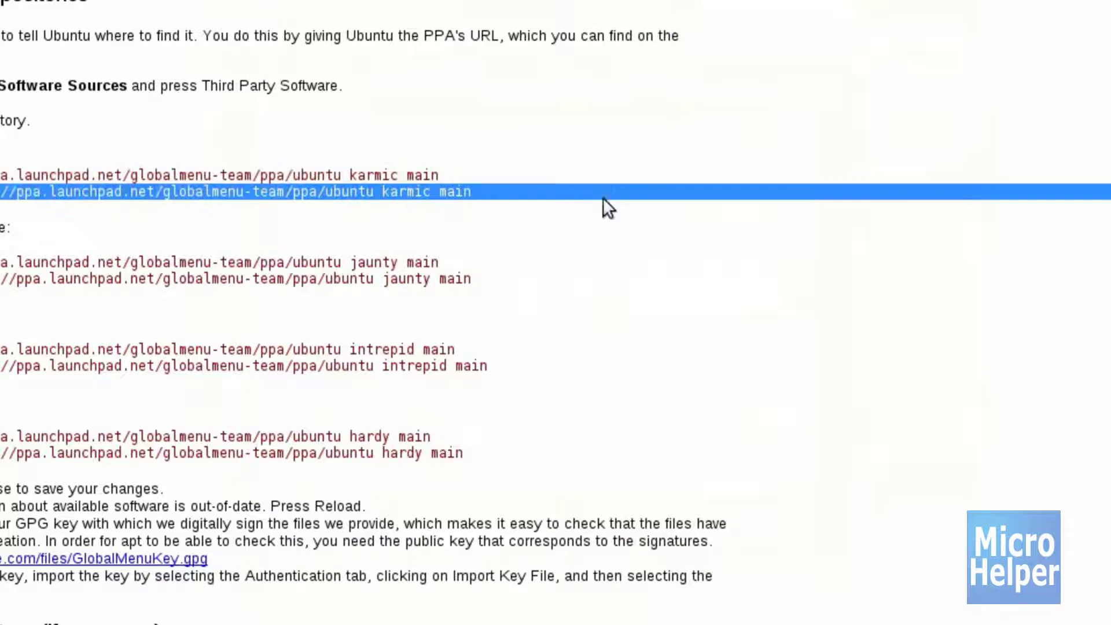
{"action": "key", "text": "alt+Tab"}
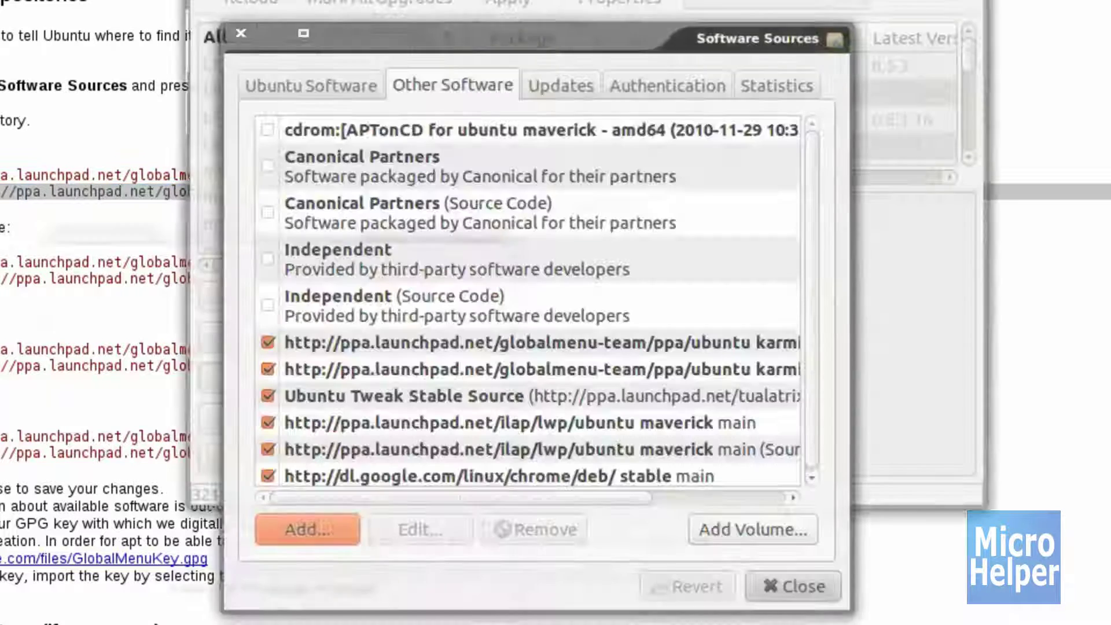
{"action": "left_click", "coordinate": [300, 514]}
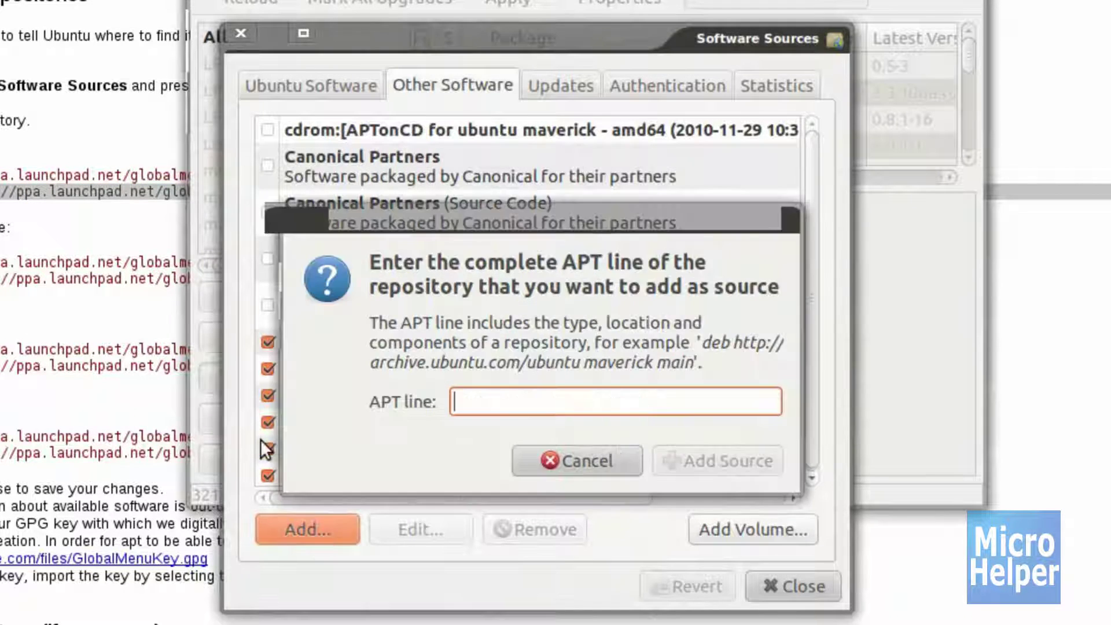
{"action": "left_click", "coordinate": [560, 405]}
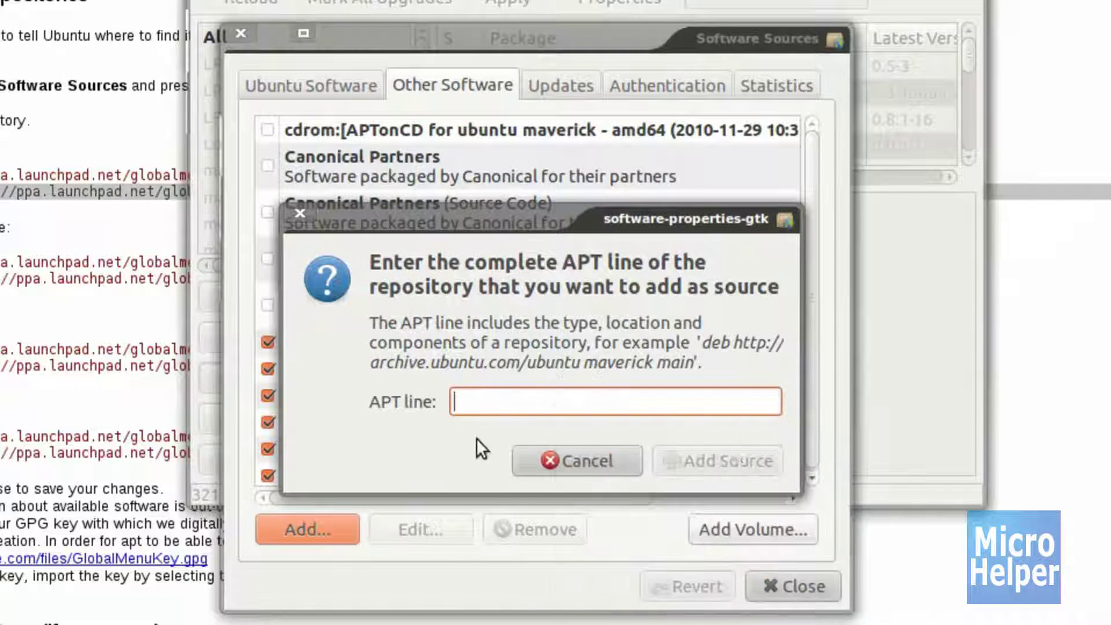
{"action": "left_click", "coordinate": [295, 215]}
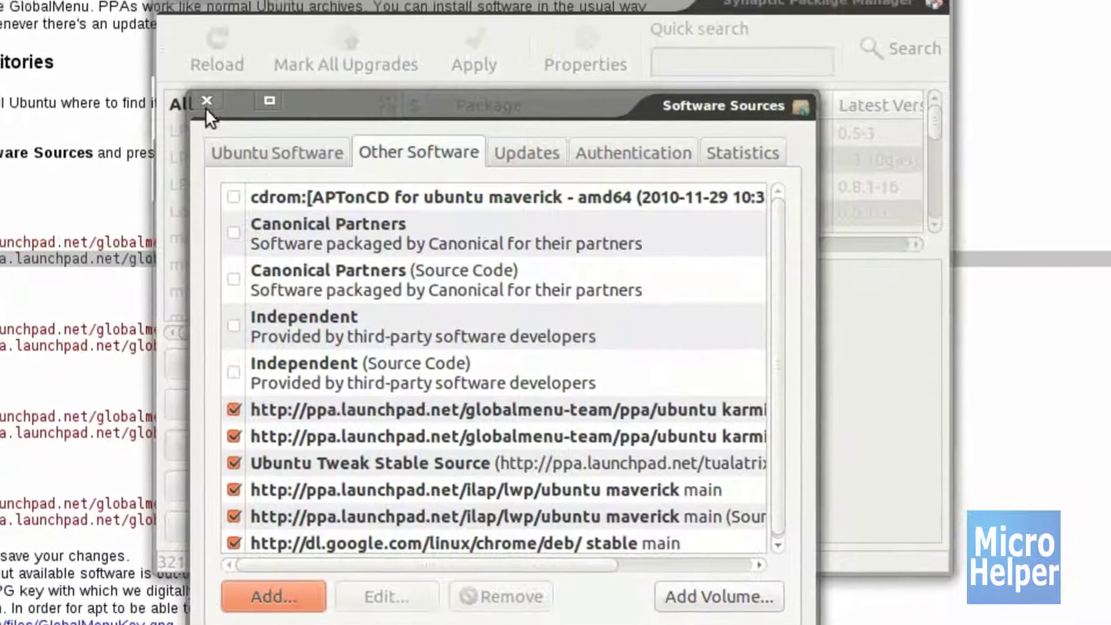
{"action": "left_click", "coordinate": [792, 587]}
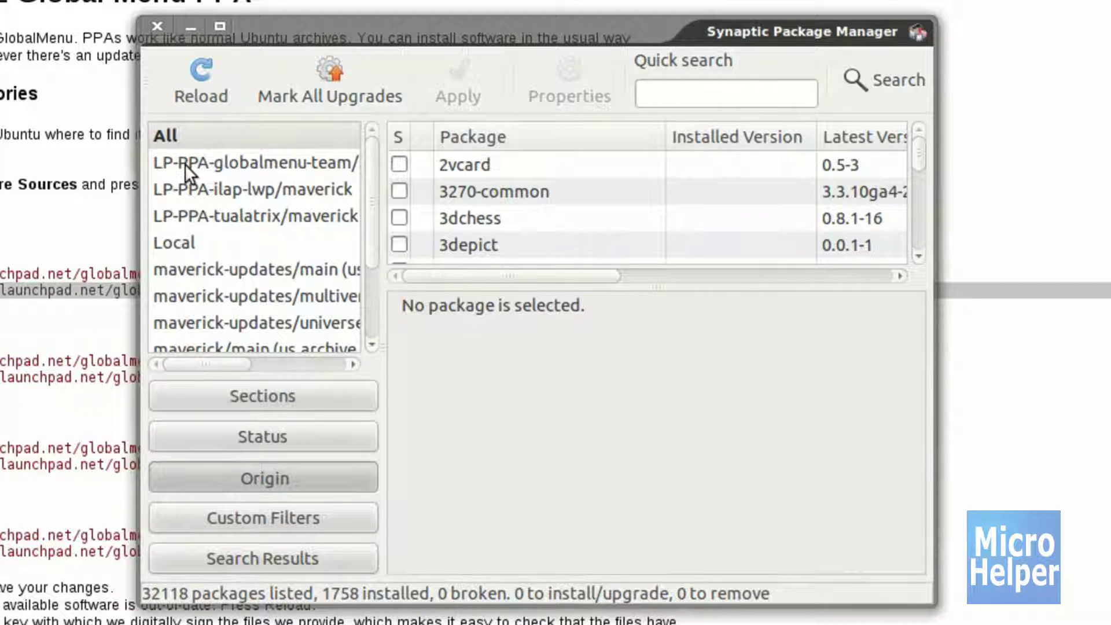
Filter by origin LP-PPA-globalmenu-team and view gnome-applet-globalmenu's mark options without changing them
{"action": "left_click", "coordinate": [349, 165]}
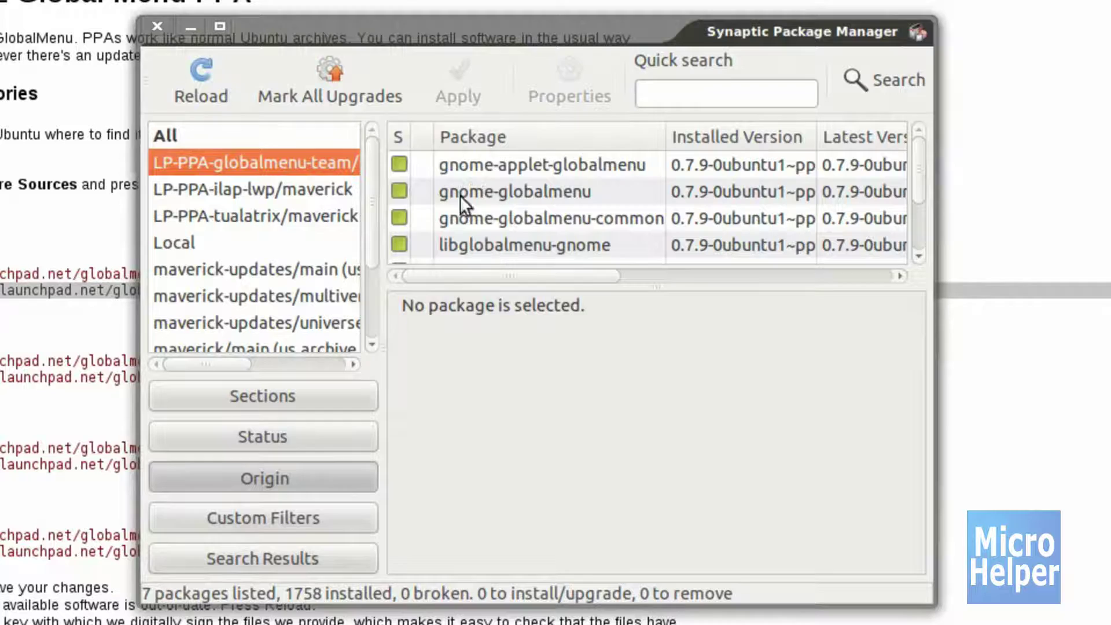
{"action": "left_click", "coordinate": [398, 165]}
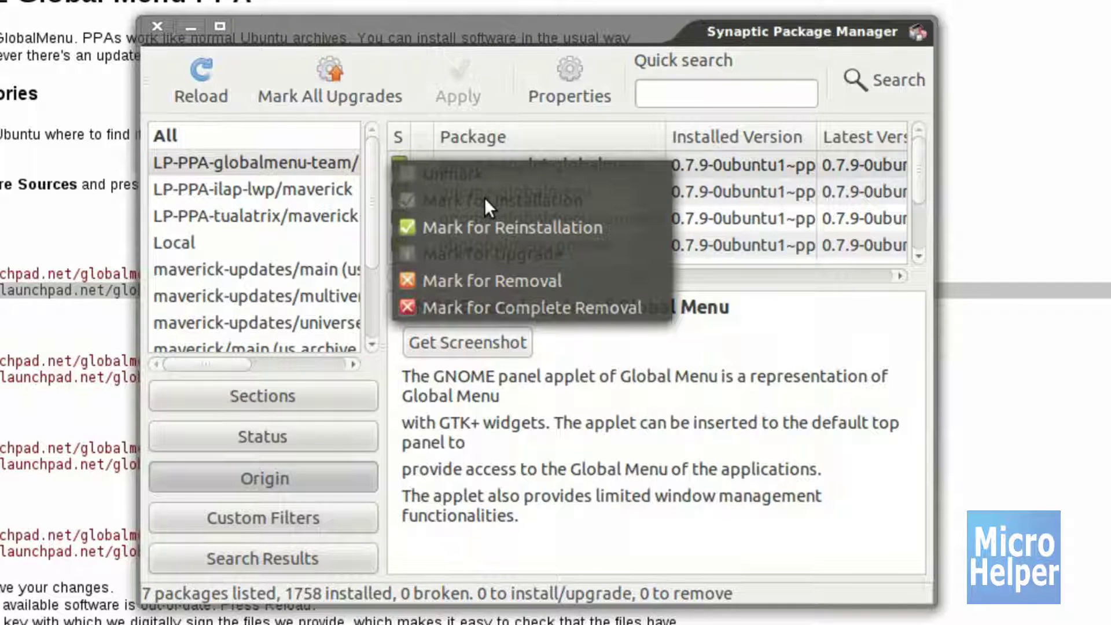
{"action": "left_click", "coordinate": [460, 121]}
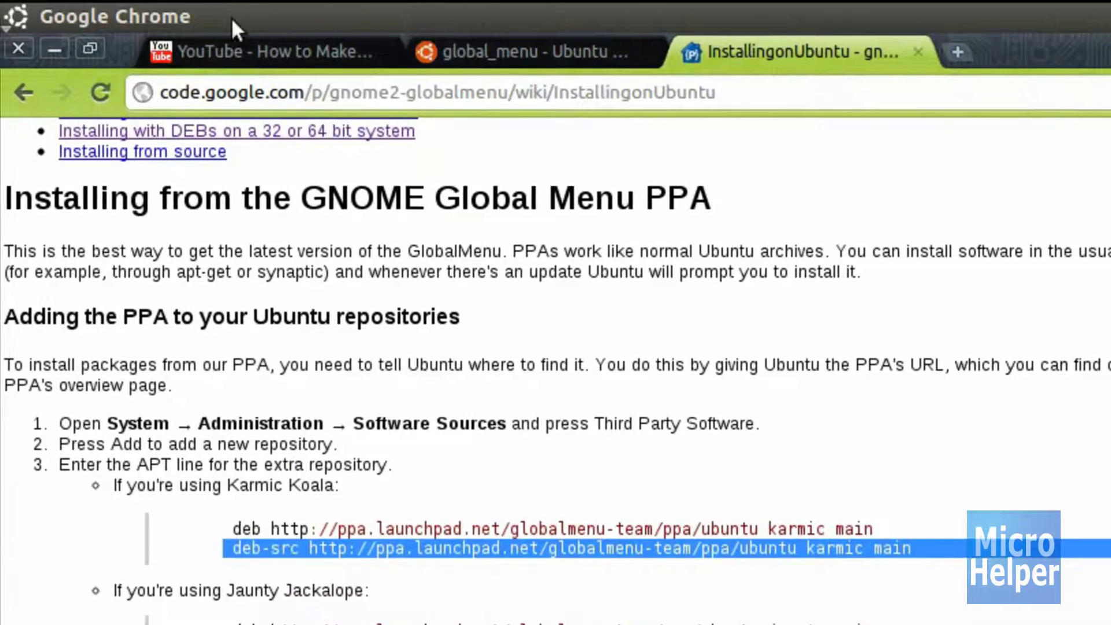
Remove the old panel applet and add the Global Menu Panel Applet via a 'global' search
{"action": "right_click", "coordinate": [231, 17]}
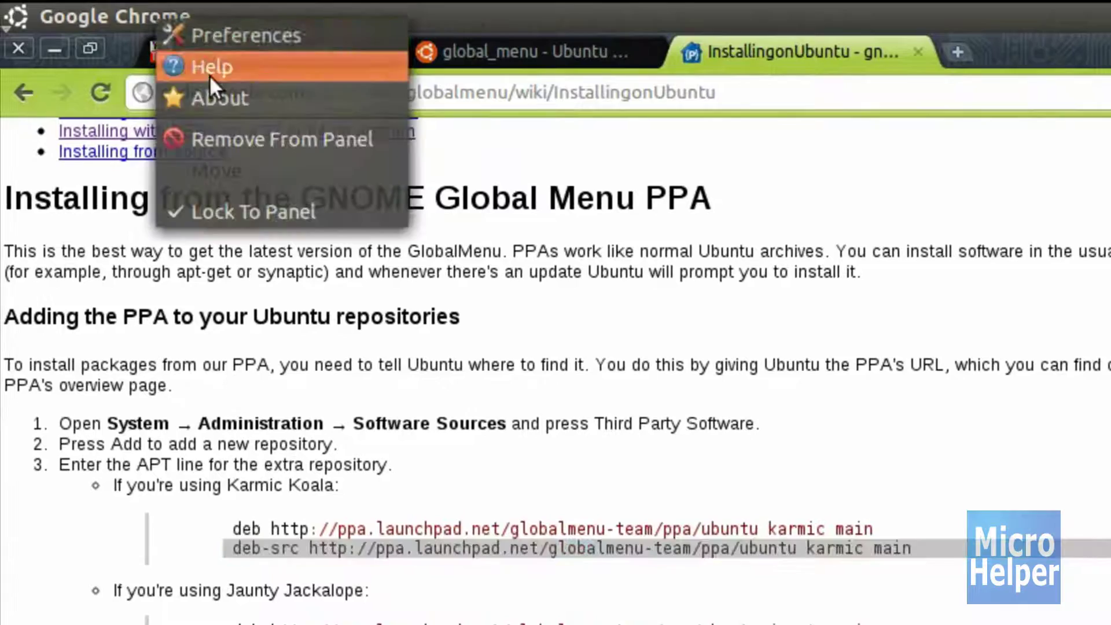
{"action": "left_click", "coordinate": [216, 137]}
{"action": "right_click", "coordinate": [75, 11]}
{"action": "left_click", "coordinate": [87, 18]}
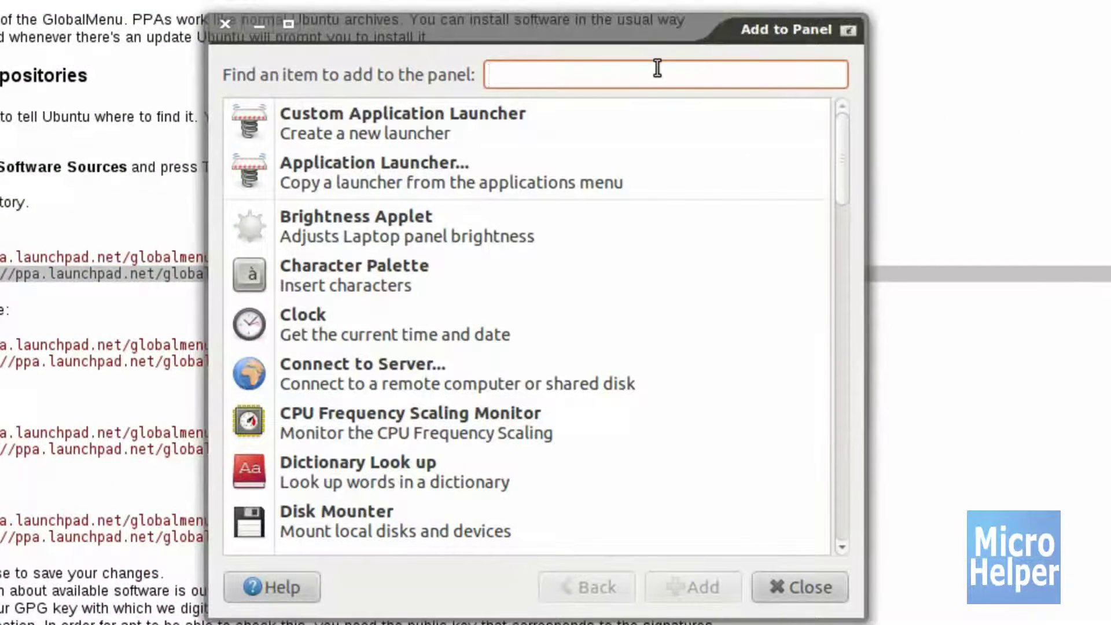
{"action": "type", "text": "global"}
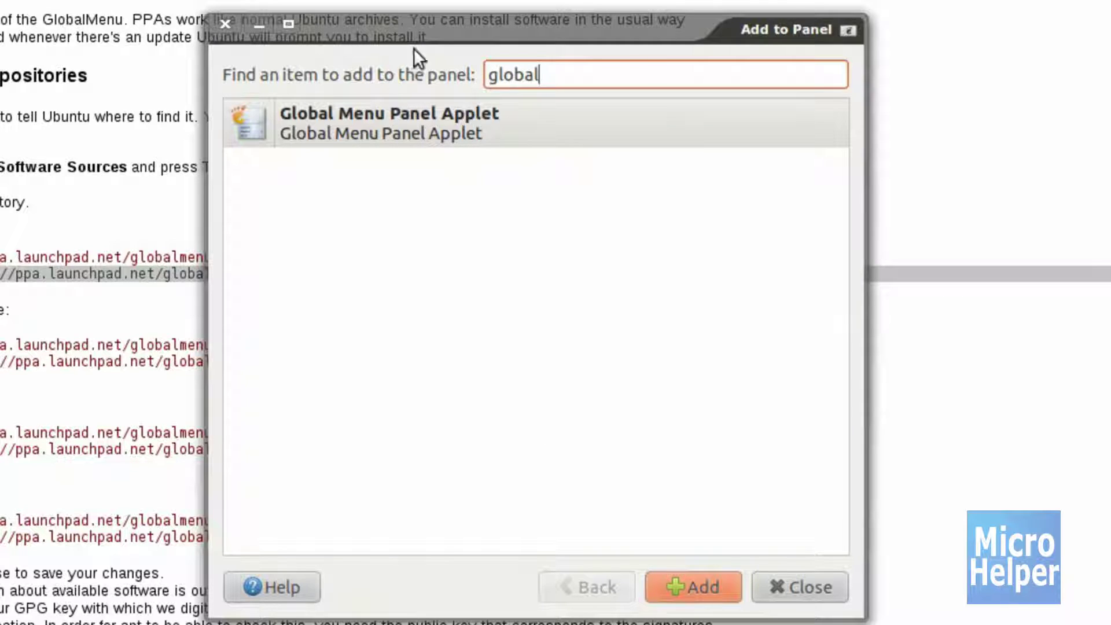
{"action": "key", "text": "Tab"}
{"action": "left_click", "coordinate": [699, 590]}
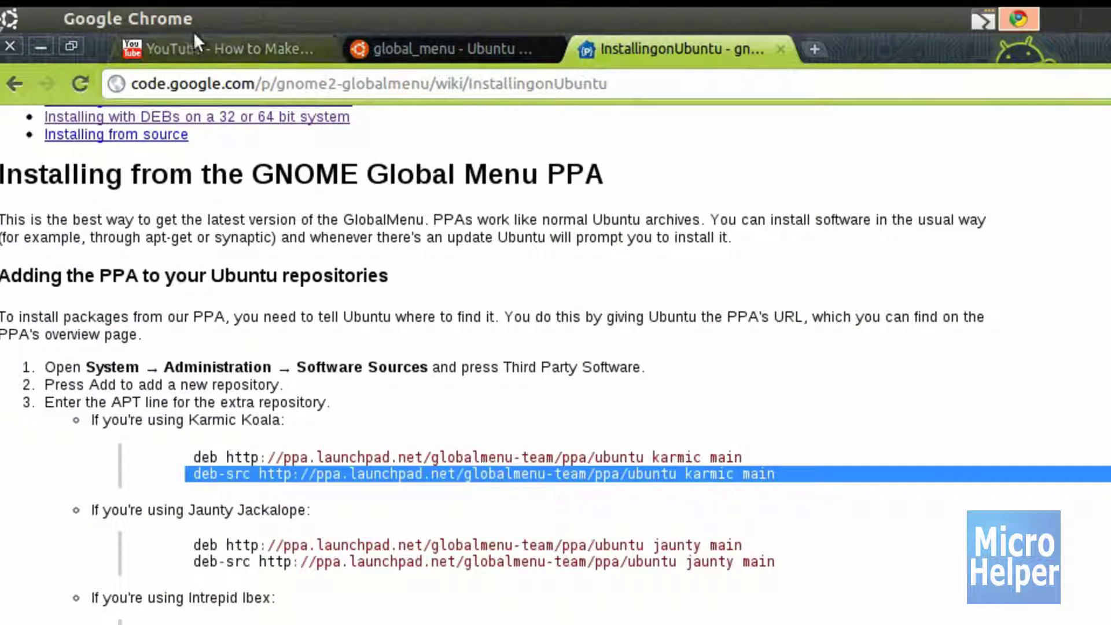
Lock the new Global Menu Panel Applet to the panel
{"action": "right_click", "coordinate": [170, 16]}
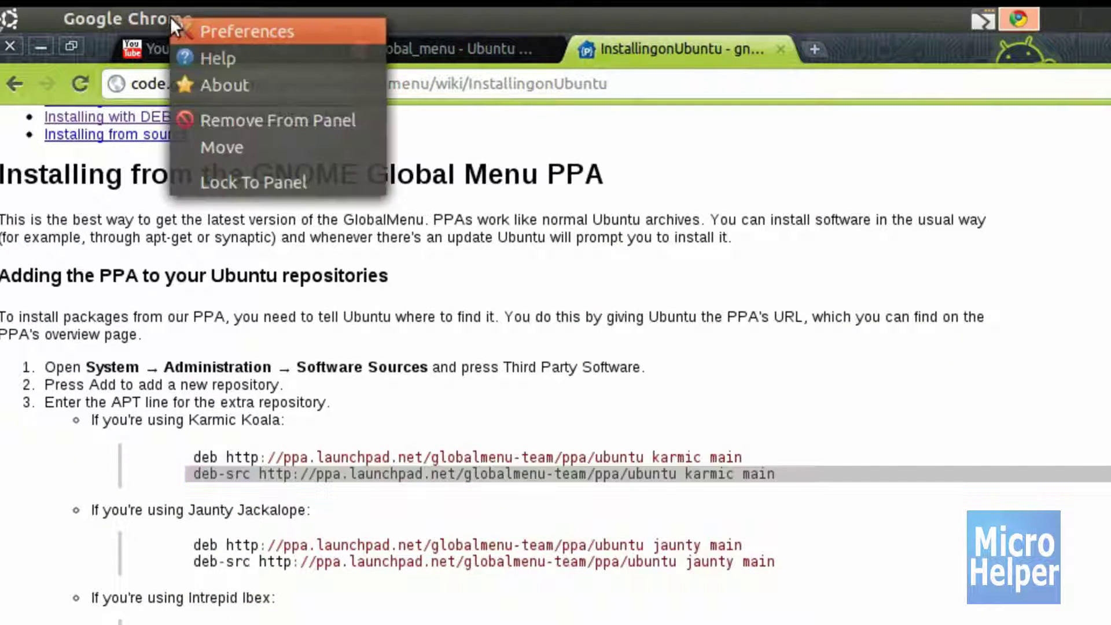
{"action": "key", "text": "Escape"}
{"action": "right_click", "coordinate": [97, 16]}
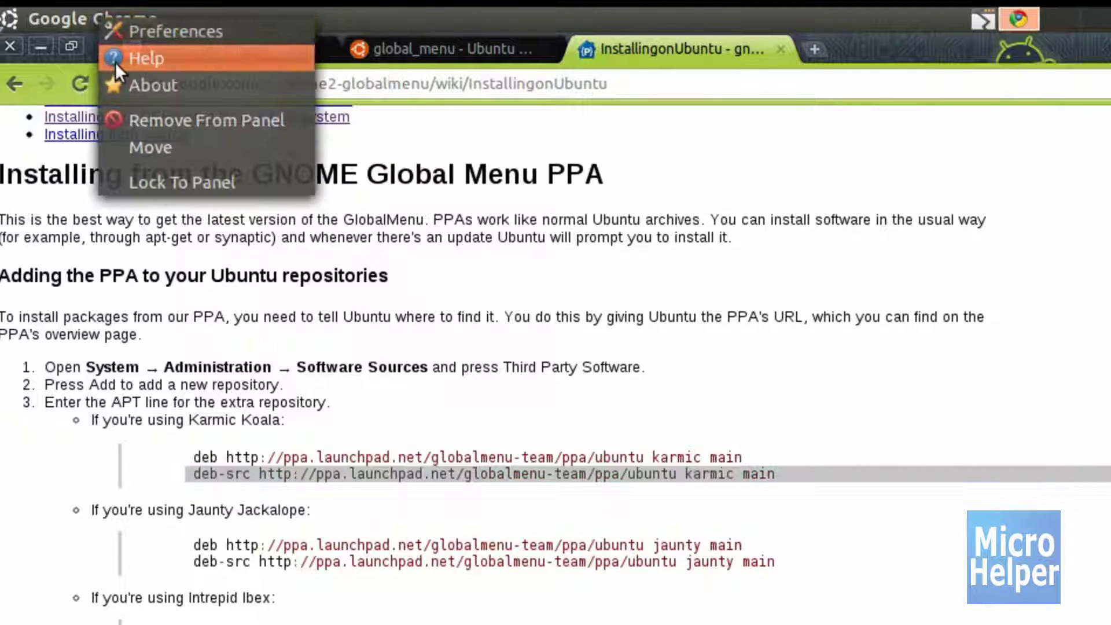
{"action": "left_click", "coordinate": [195, 169]}
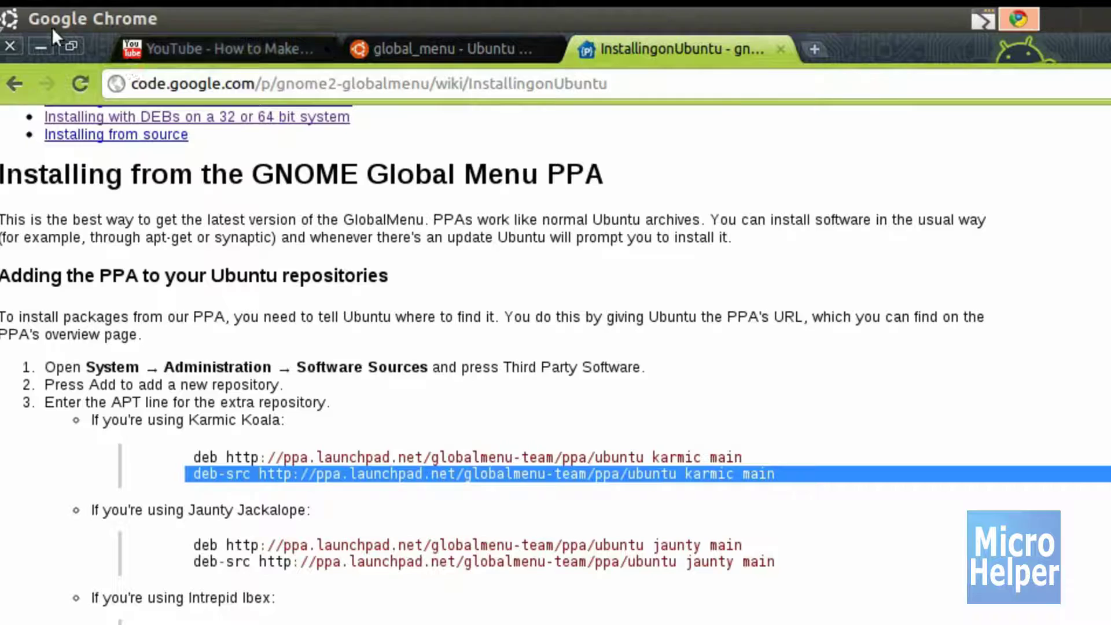
{"action": "left_click", "coordinate": [11, 18]}
Switch to the YouTube tab, launch an application from the menu, and reveal the desktop
{"action": "left_click", "coordinate": [213, 52]}
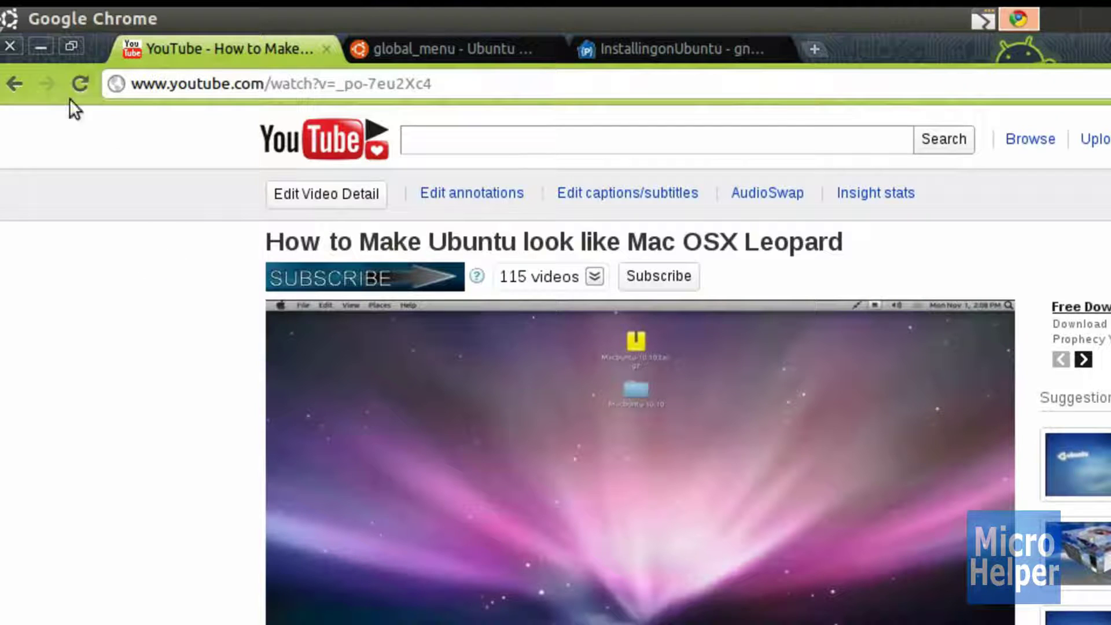
{"action": "left_click", "coordinate": [9, 20]}
{"action": "left_click", "coordinate": [104, 434]}
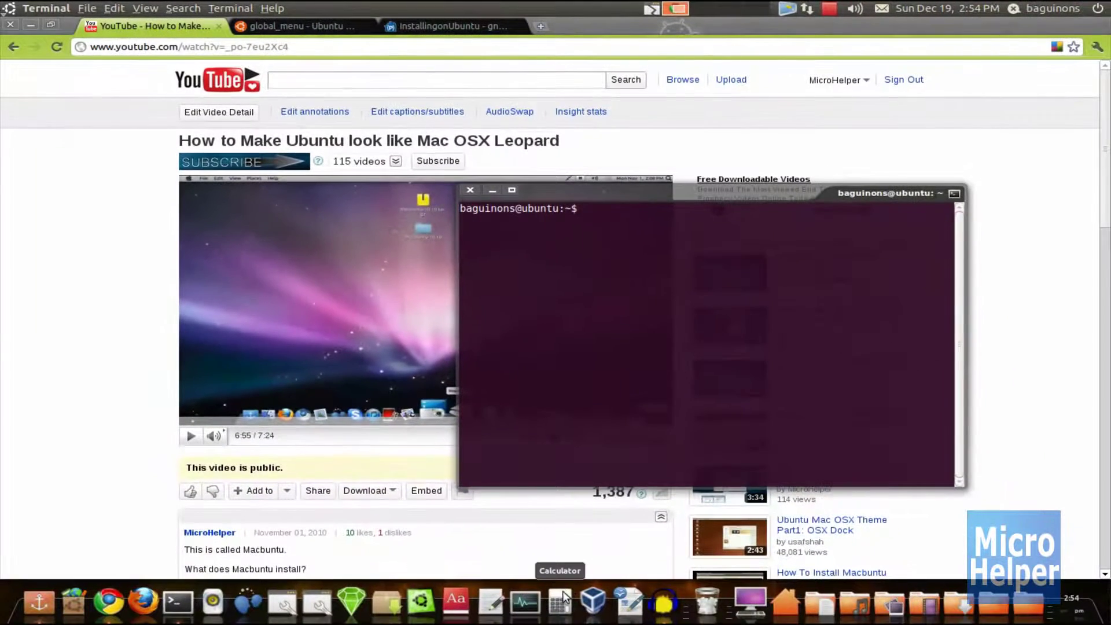
{"action": "left_click", "coordinate": [28, 24]}
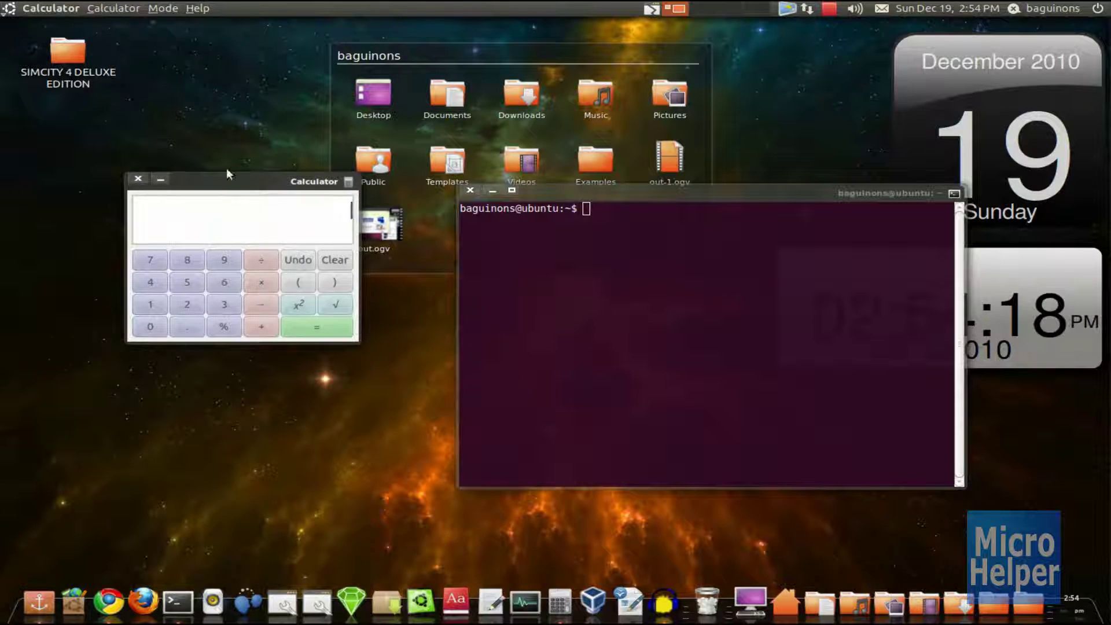
Browse Calculator's Mode and Help menus in the global bar, then close Calculator and Terminal
{"action": "left_click", "coordinate": [140, 7]}
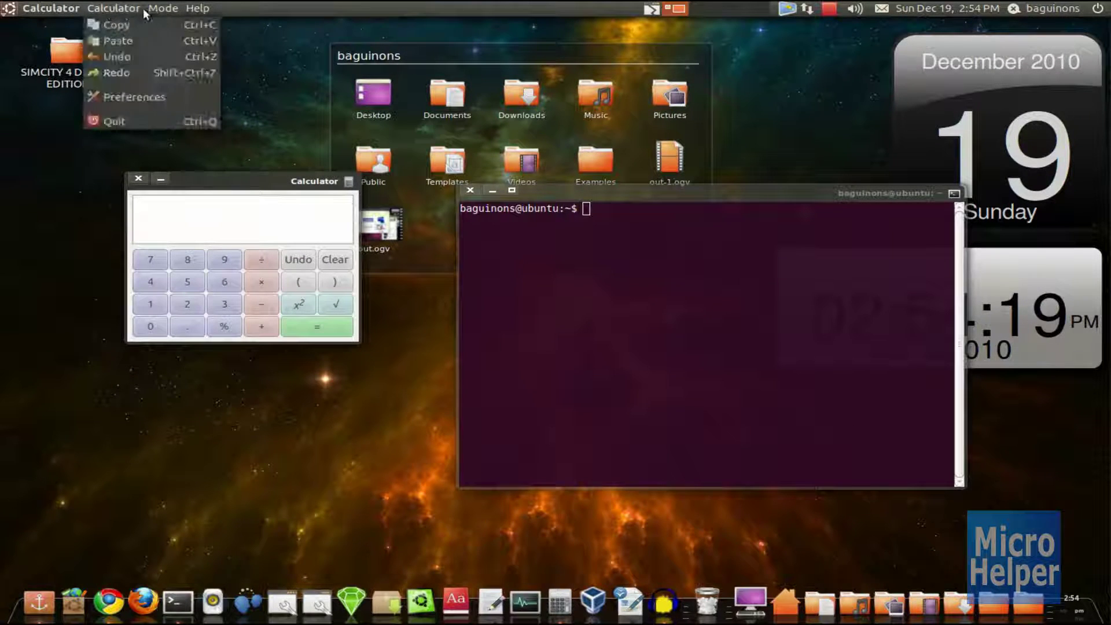
{"action": "left_click", "coordinate": [545, 340]}
{"action": "left_click", "coordinate": [555, 192]}
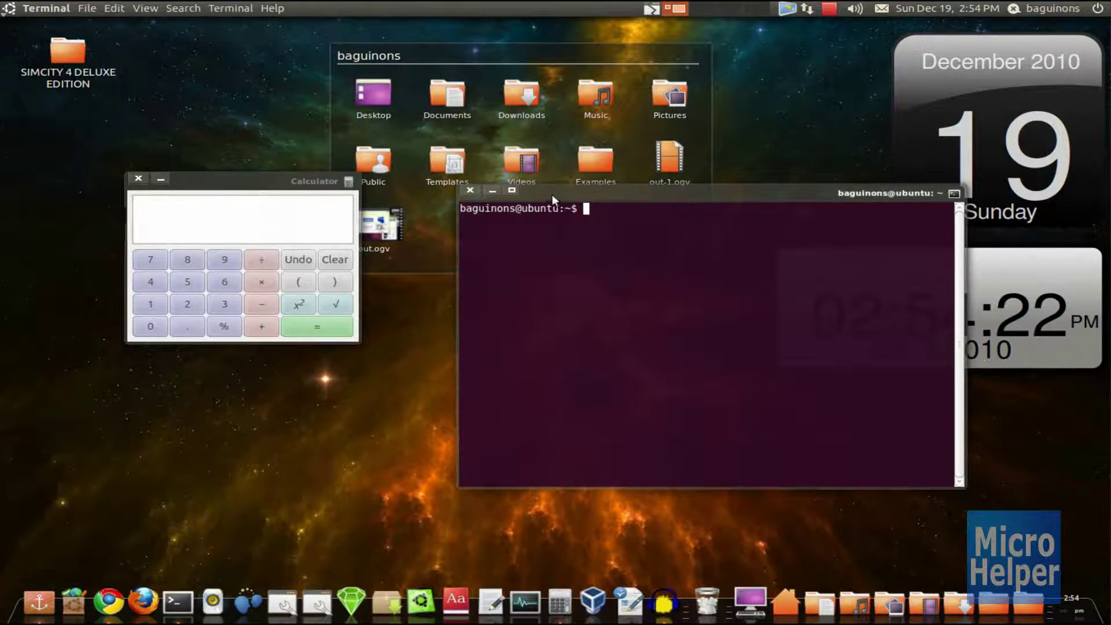
{"action": "left_click", "coordinate": [139, 179]}
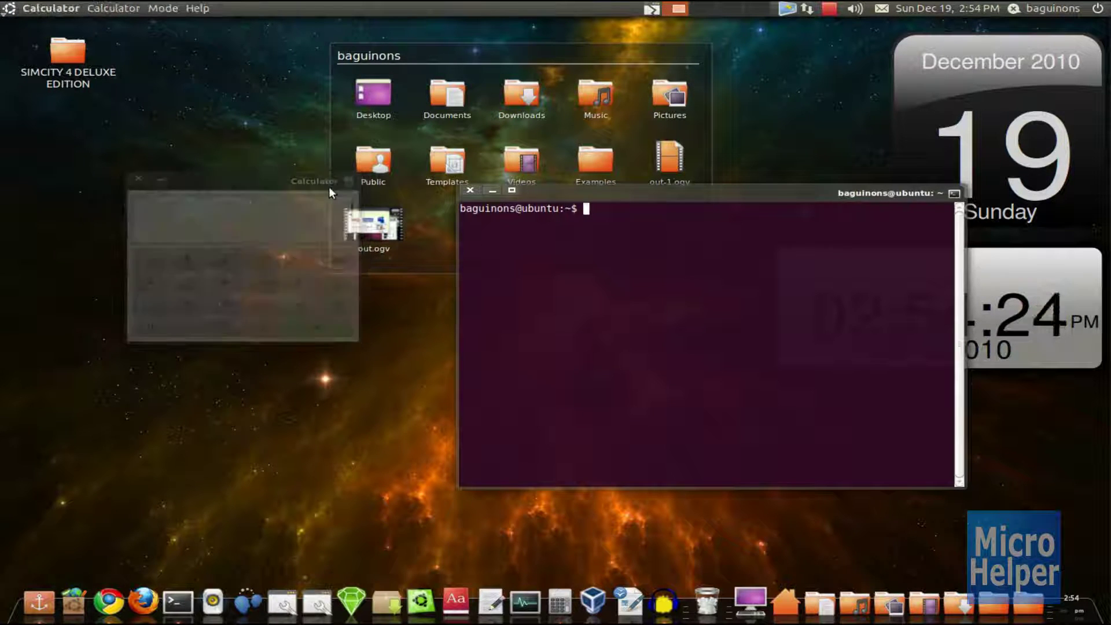
{"action": "left_click", "coordinate": [470, 190]}
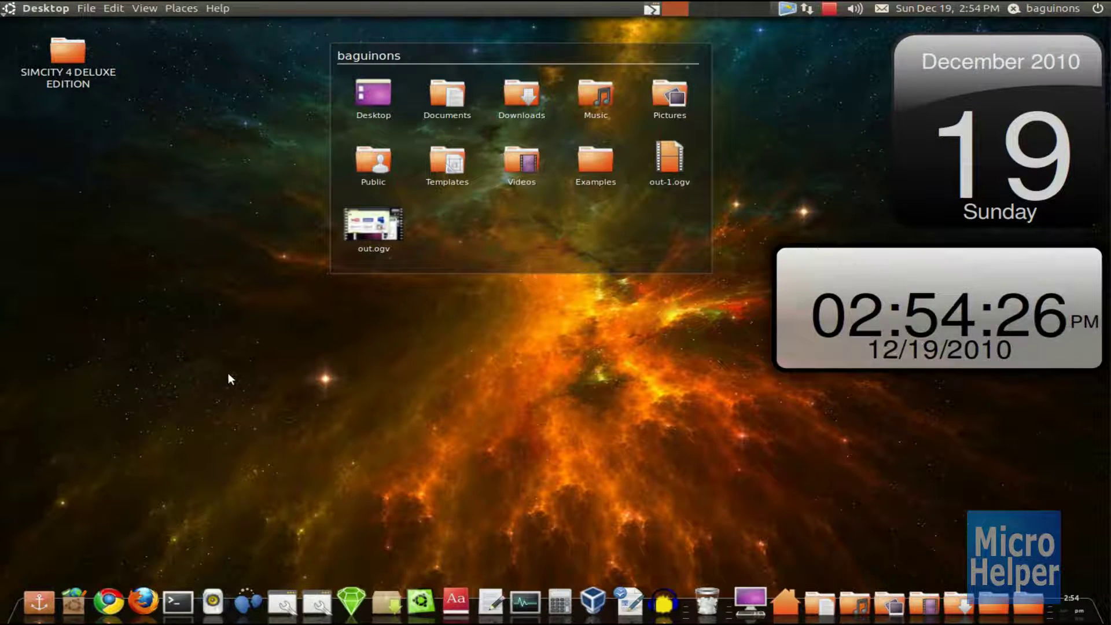